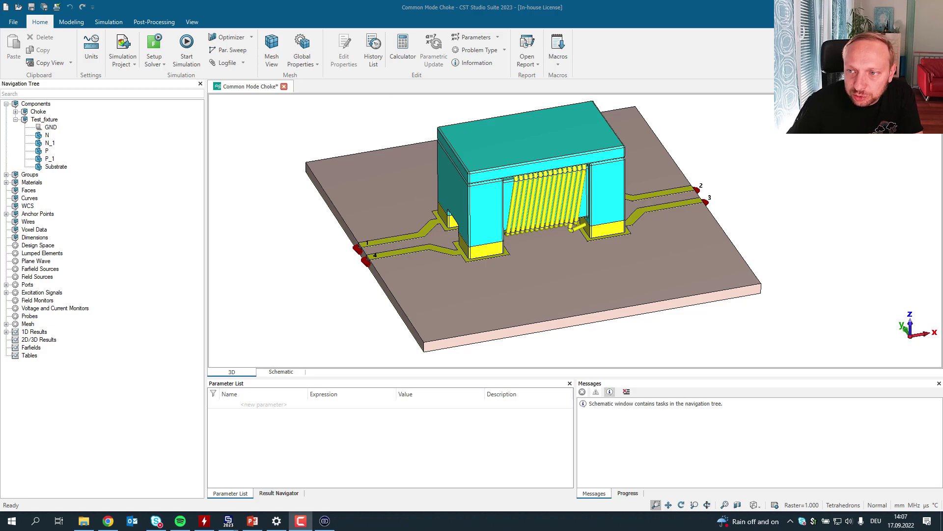
Bring up the Inductor project full-size and review its circuit, the Inductor_3D schematic and the one-port and two-port Touchstone 3D models
left_click(882, 7)
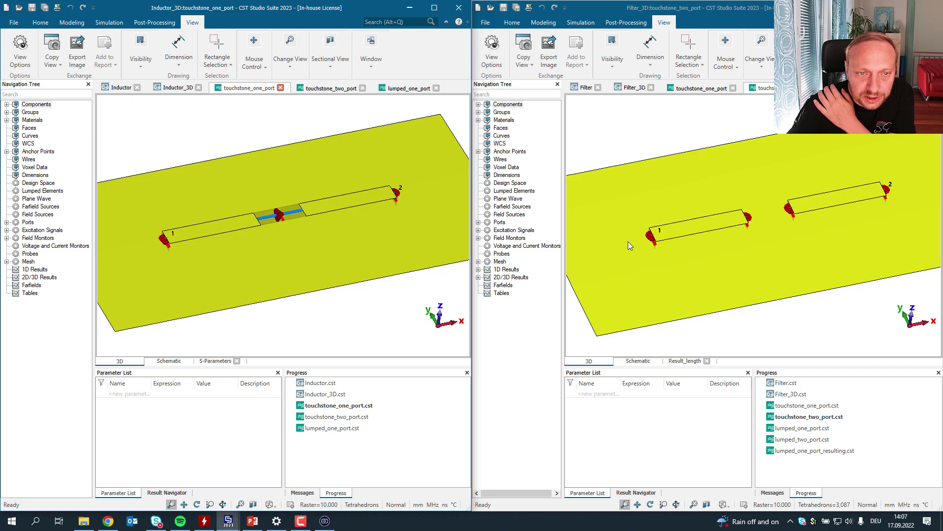
double_click(325, 12)
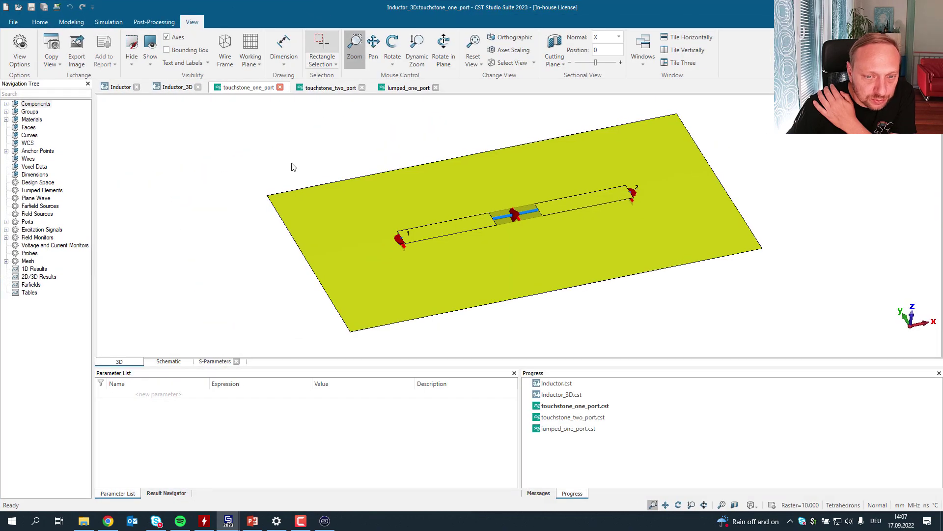
left_click(118, 87)
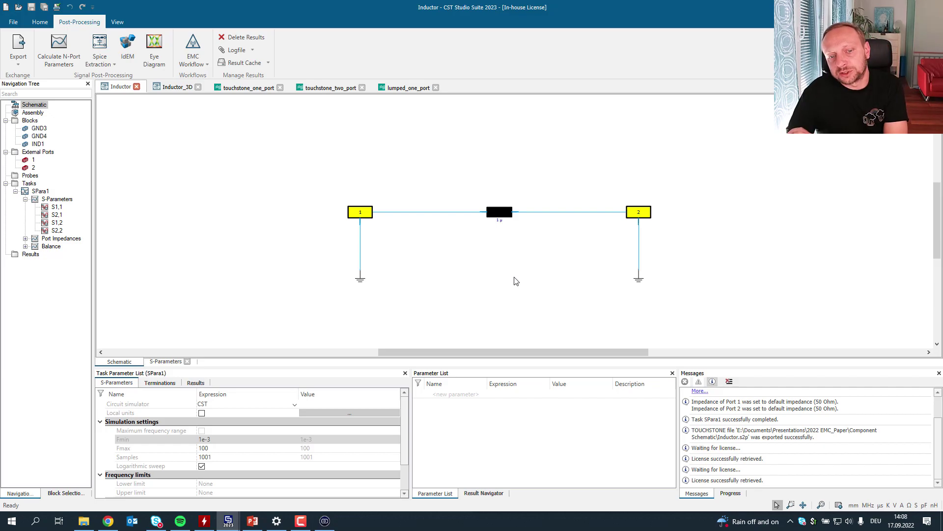
left_click(178, 87)
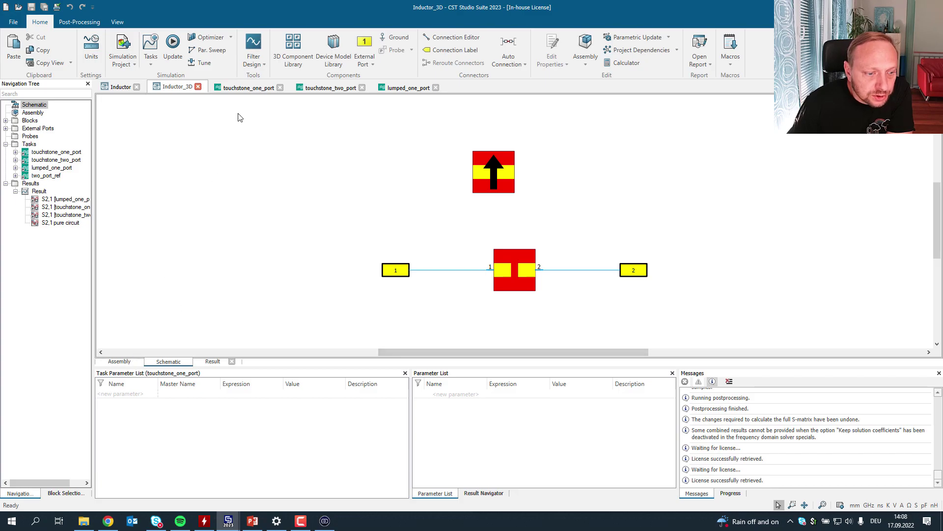
left_click(248, 89)
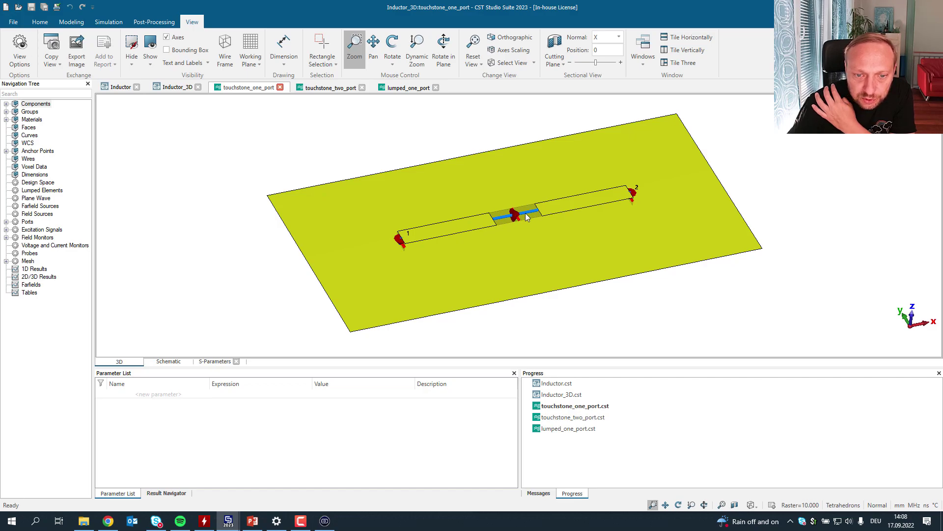
left_click(330, 89)
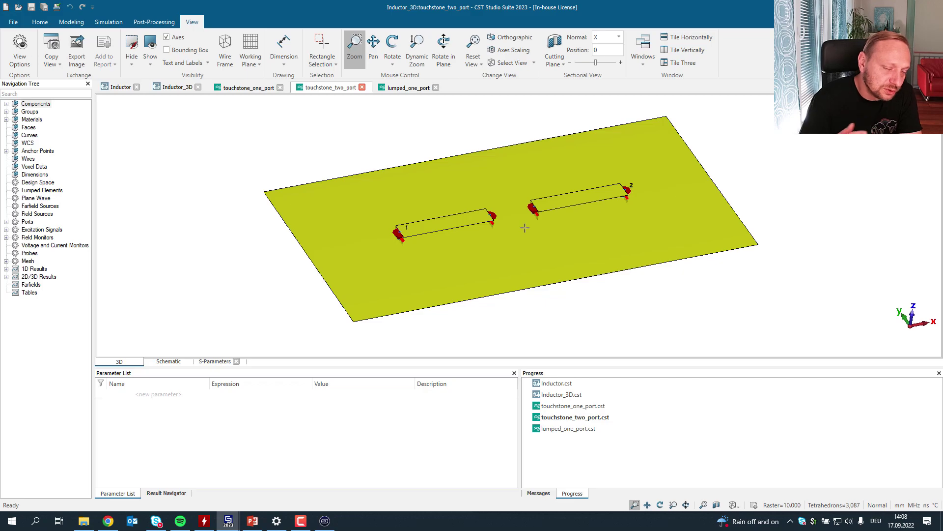
Plot the pure Inductor circuit's S-parameters and revisit the touchstone_one_port and touchstone_two_port 3D models
left_click(120, 89)
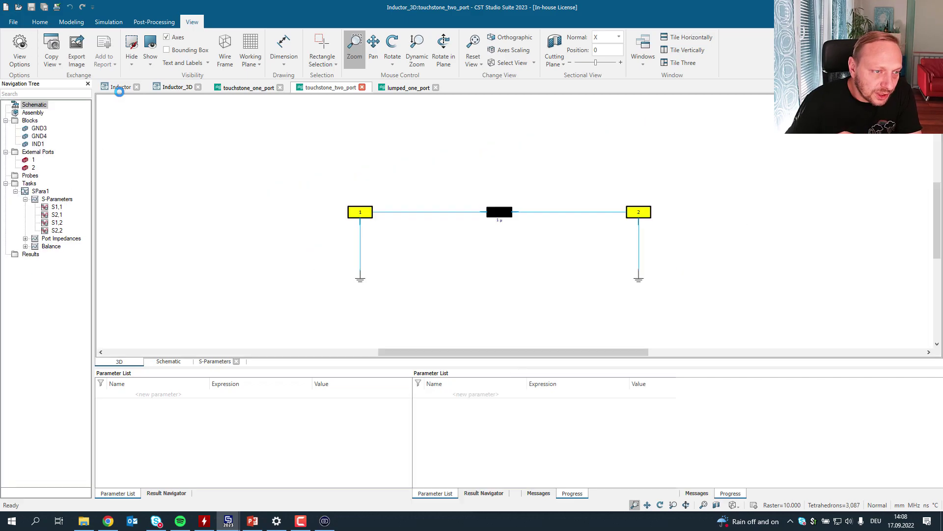
left_click(57, 199)
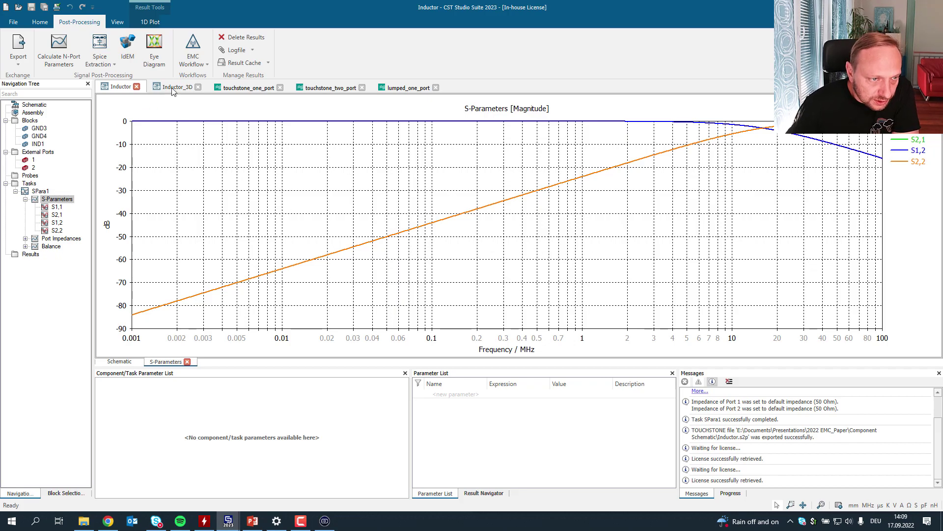
left_click(247, 87)
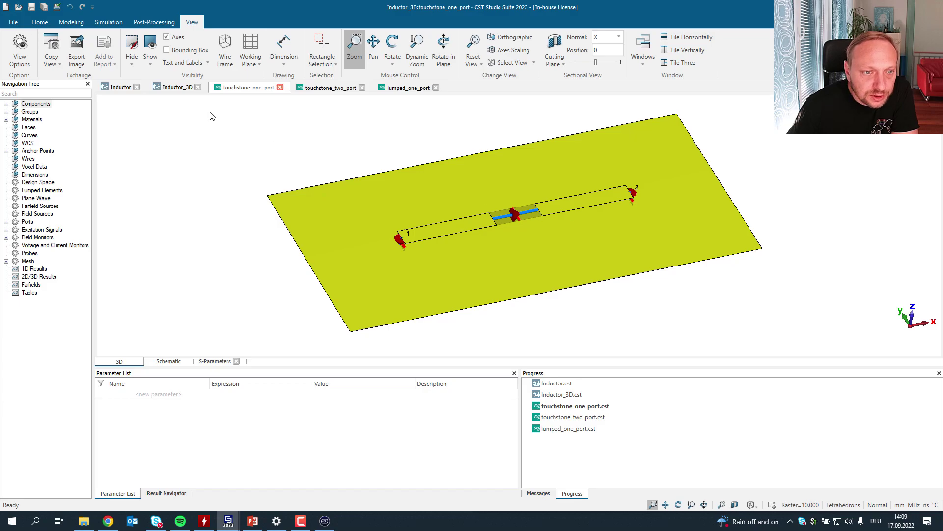
left_click(318, 88)
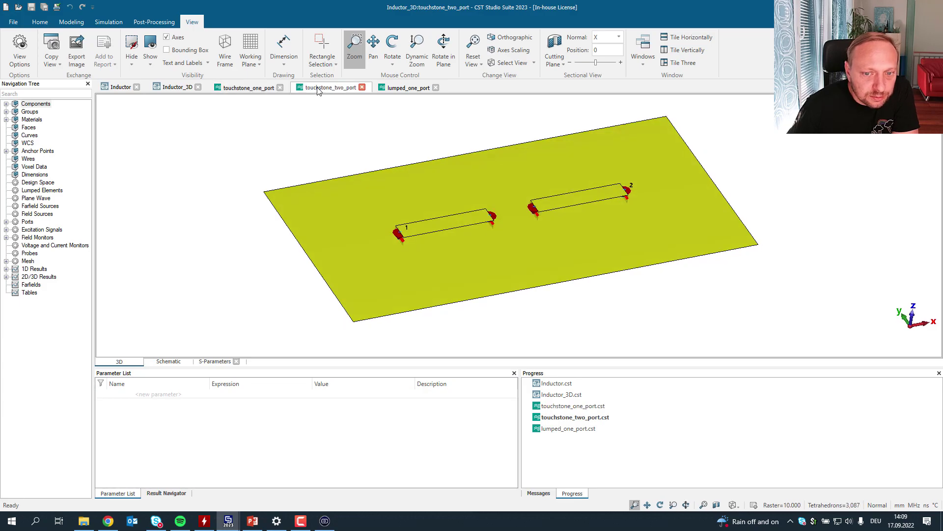
In Inductor_3D, widen the navigation tree and plot S2,1 of the pure circuit together with touchstone_one_port and touchstone_two_port
left_click(173, 87)
left_click_drag(91, 192, 156, 200)
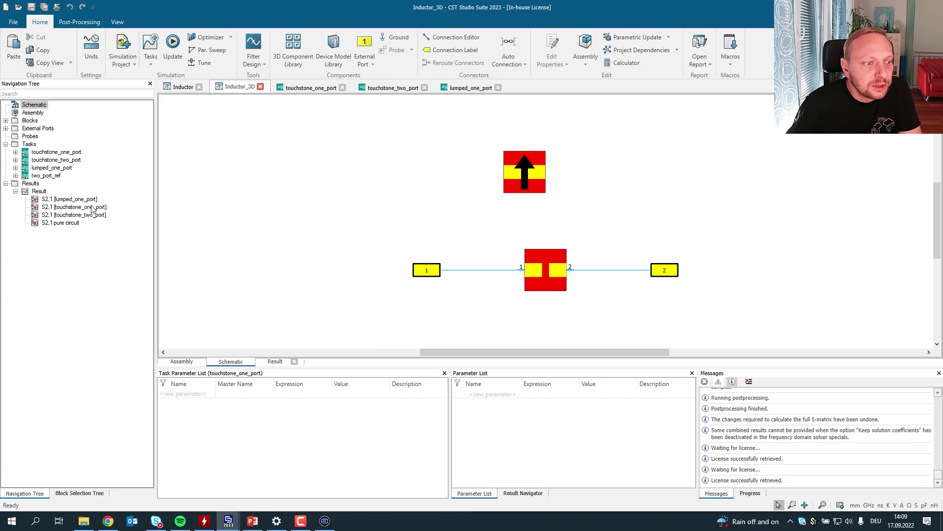
left_click(70, 223)
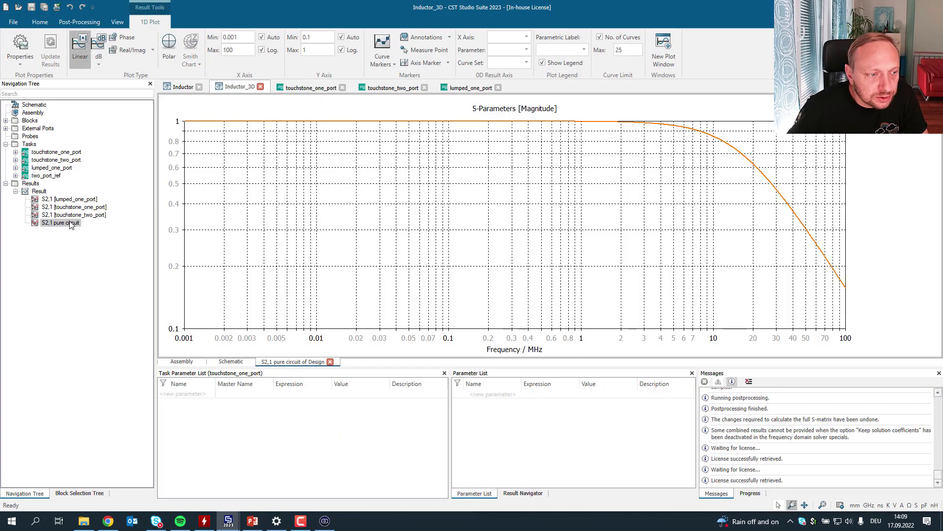
left_click(79, 208, "ctrl")
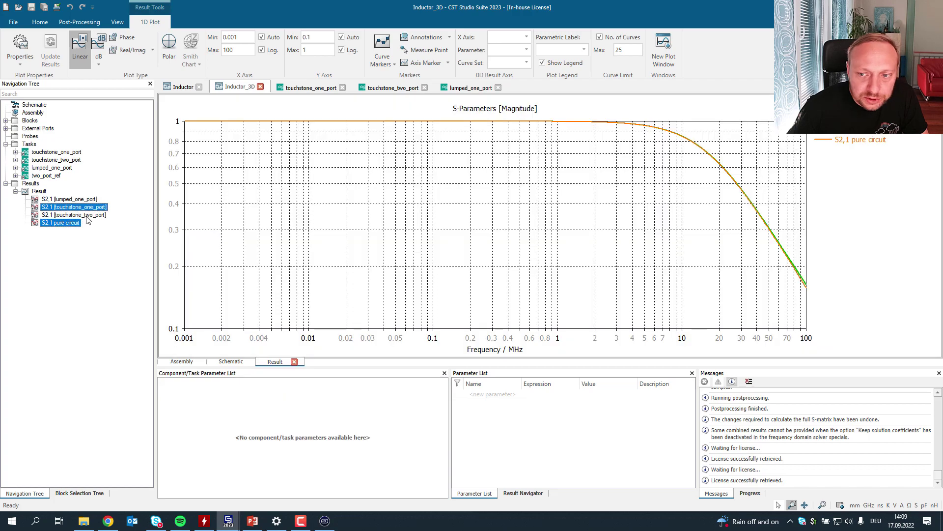
left_click(86, 216, "ctrl")
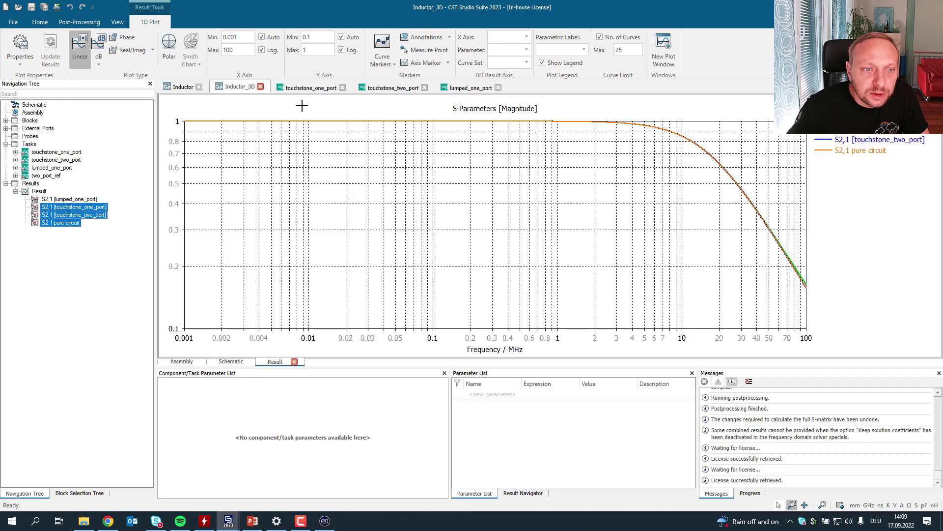
Compare how Inductor.s2p is connected in the touchstone_one_port and touchstone_two_port schematics, and view both corresponding 3D models
left_click(310, 87)
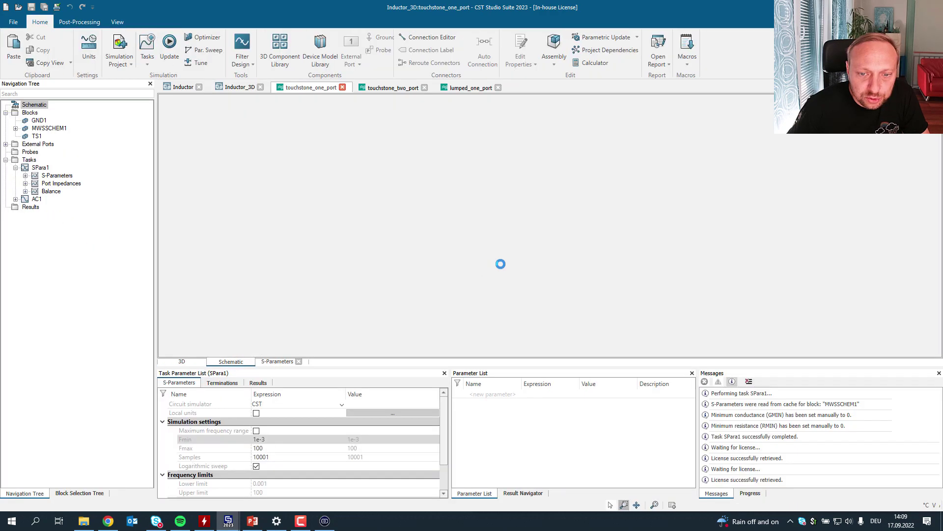
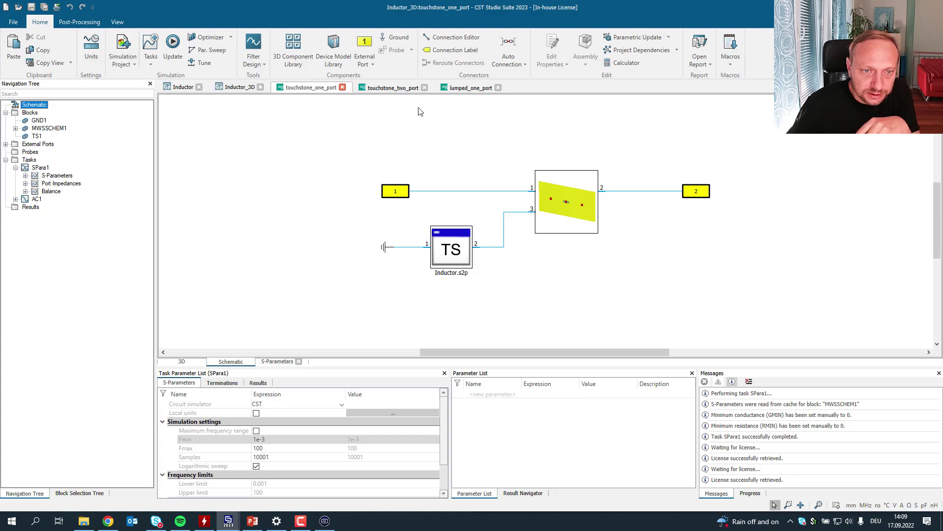
left_click(229, 362)
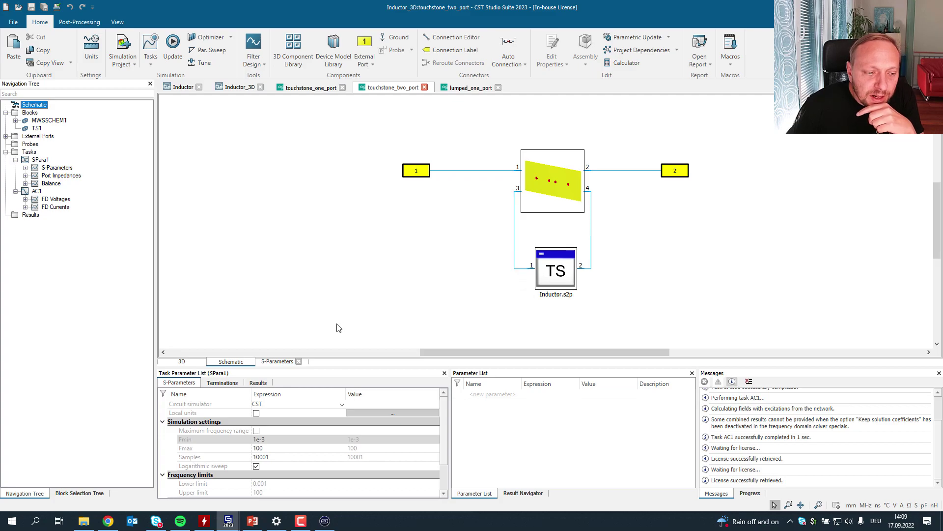
left_click(181, 362)
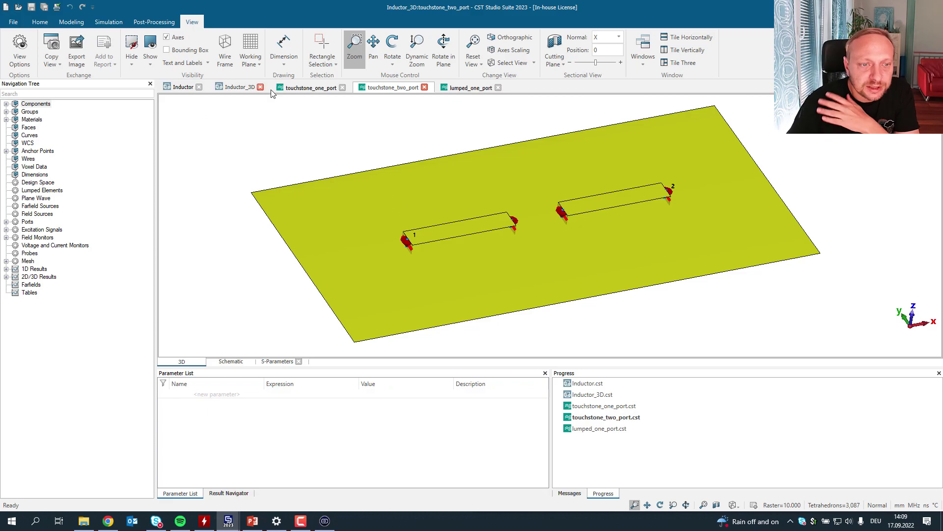
left_click(311, 87)
left_click(199, 360)
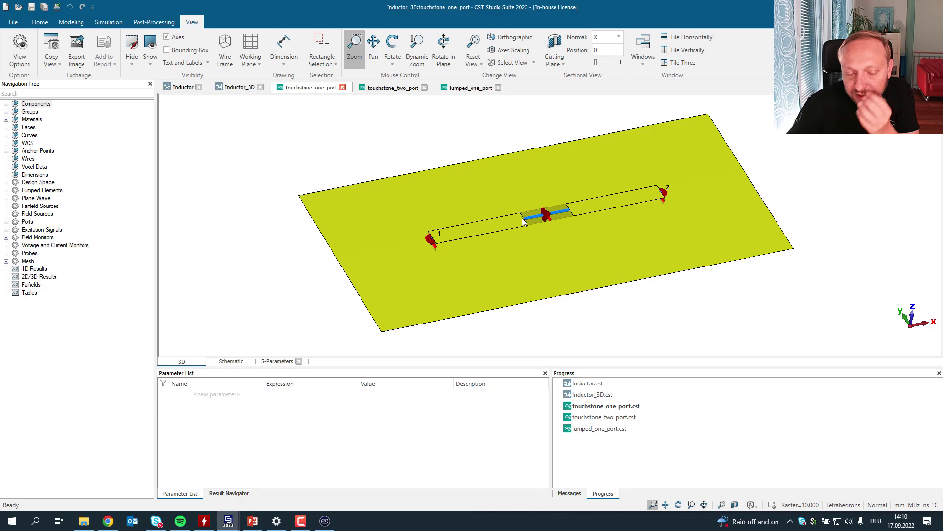
Inspect the Inductor_3D S2,1 comparison up close between about 79 and 100 MHz, and restore the full plot range
left_click(241, 89)
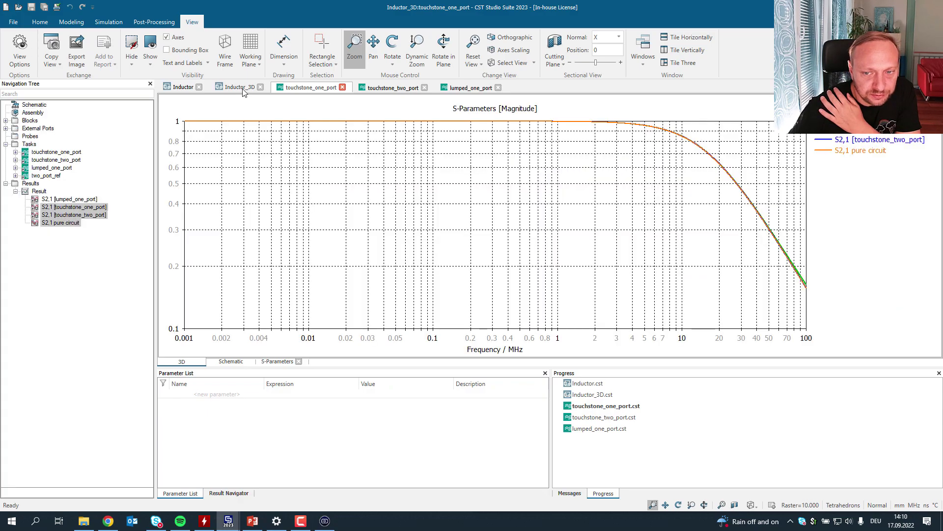
left_click_drag(794, 264, 806, 295)
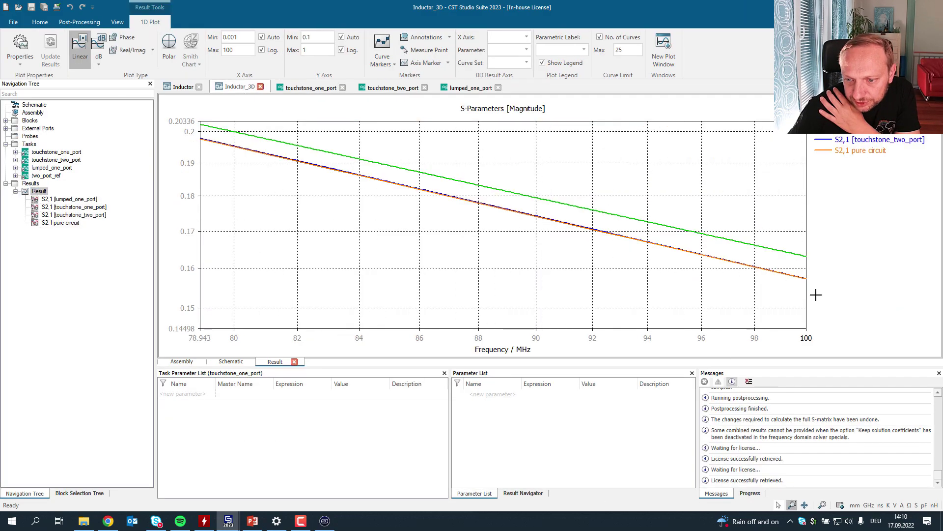
double_click(598, 236)
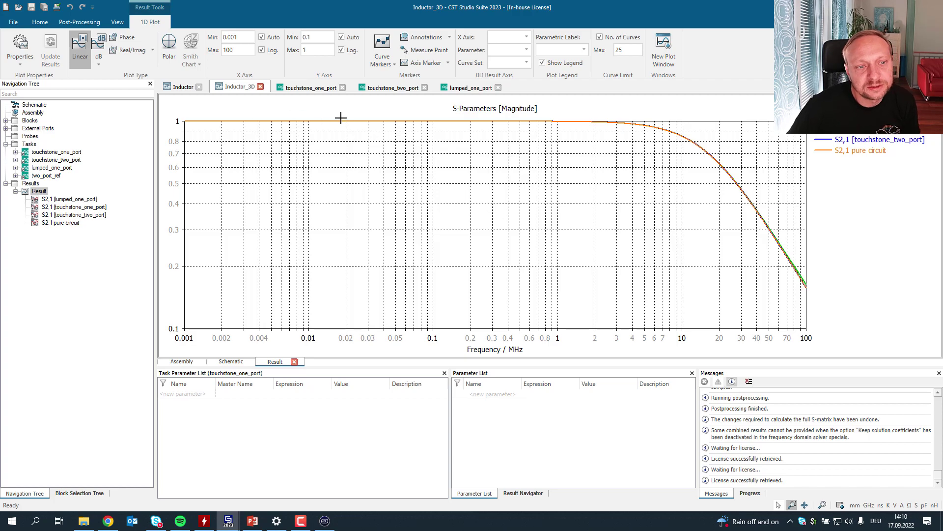
Examine the lumped_one_port 3D model and its schematic with the lumped inductor, and return to the combined S2,1 results in Inductor_3D
left_click(471, 88)
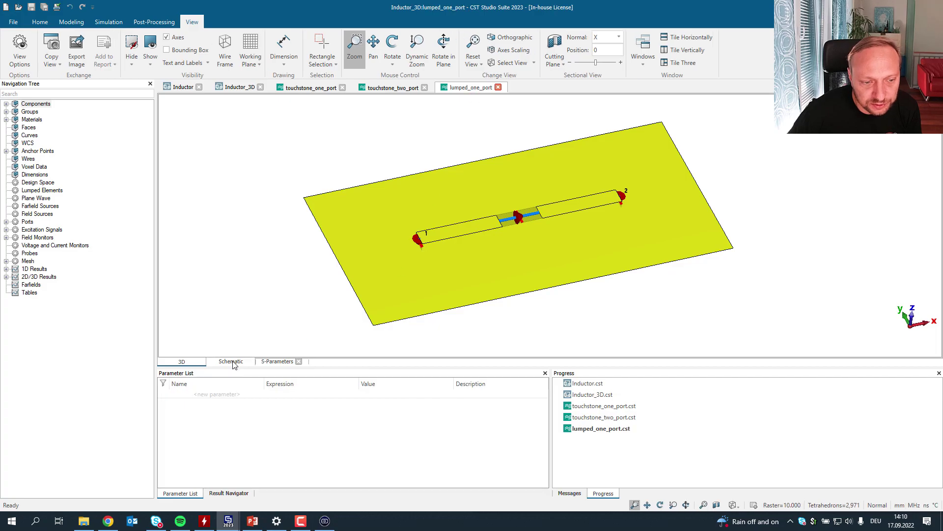
left_click(231, 362)
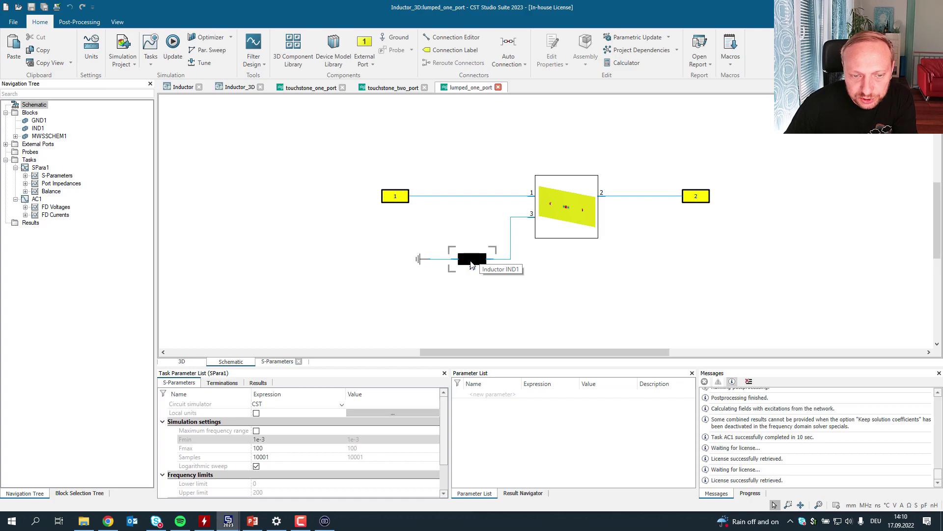
left_click(240, 89)
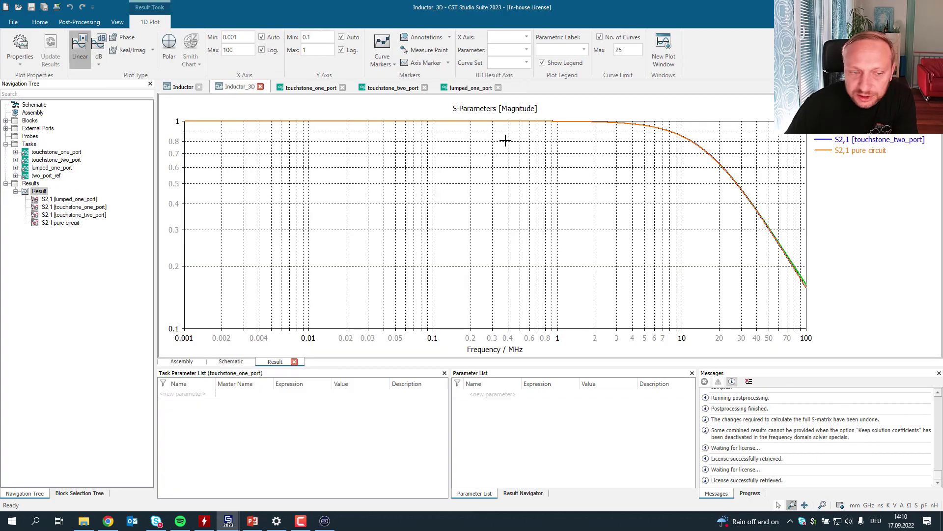
left_click(54, 223)
left_click(40, 192)
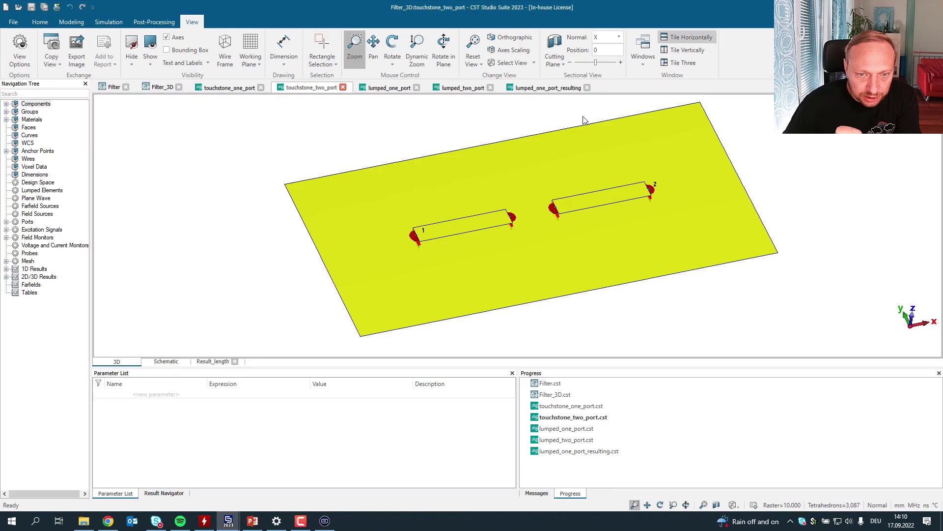
In the Filter project, review the filter circuit and how Filter.s2p is connected in the one-port and two-port Touchstone schematics
left_click(113, 87)
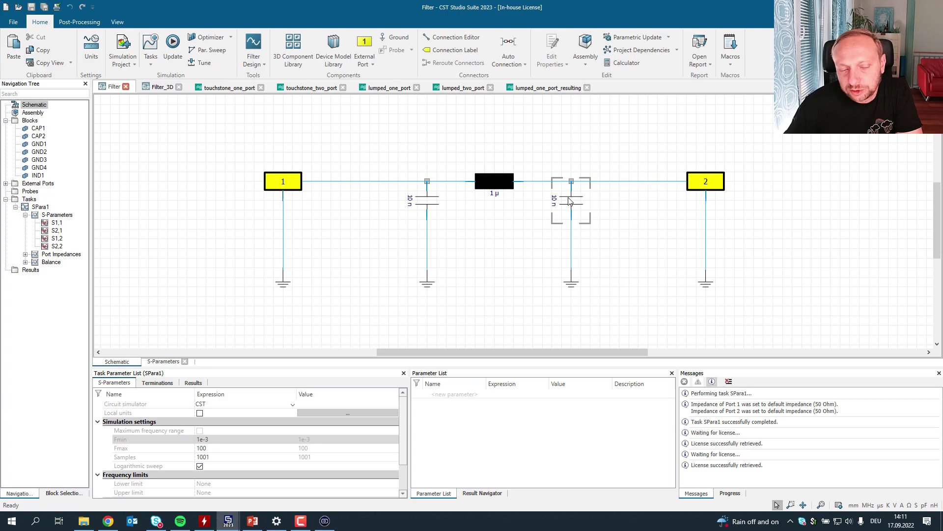
left_click(237, 90)
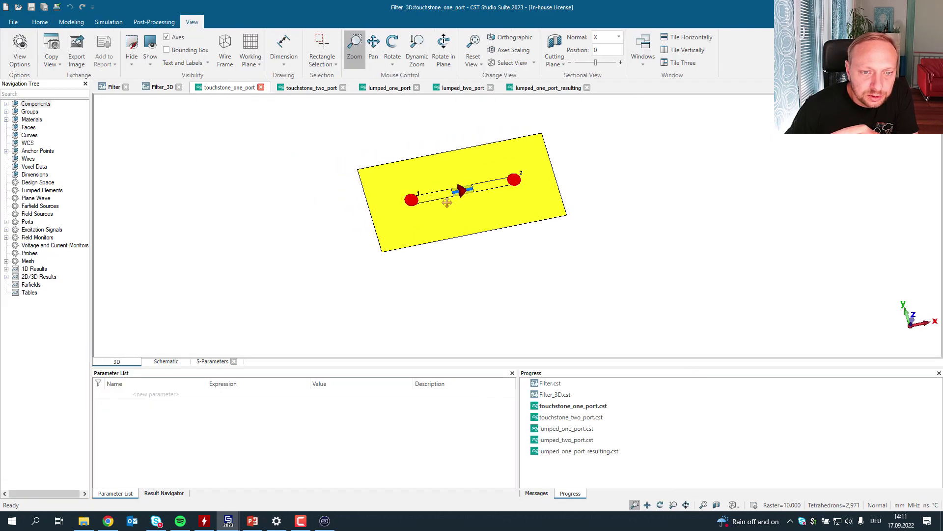
left_click(166, 361)
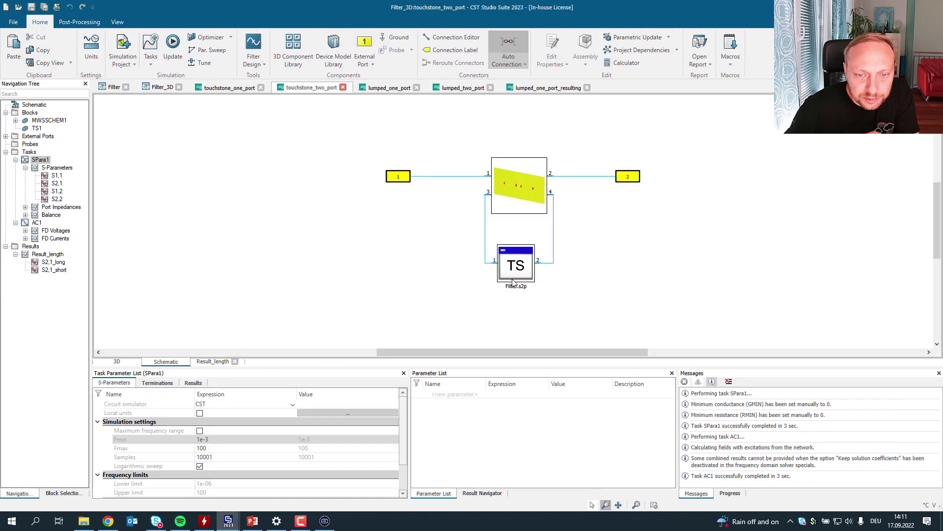
scroll(534, 235, "up", 1)
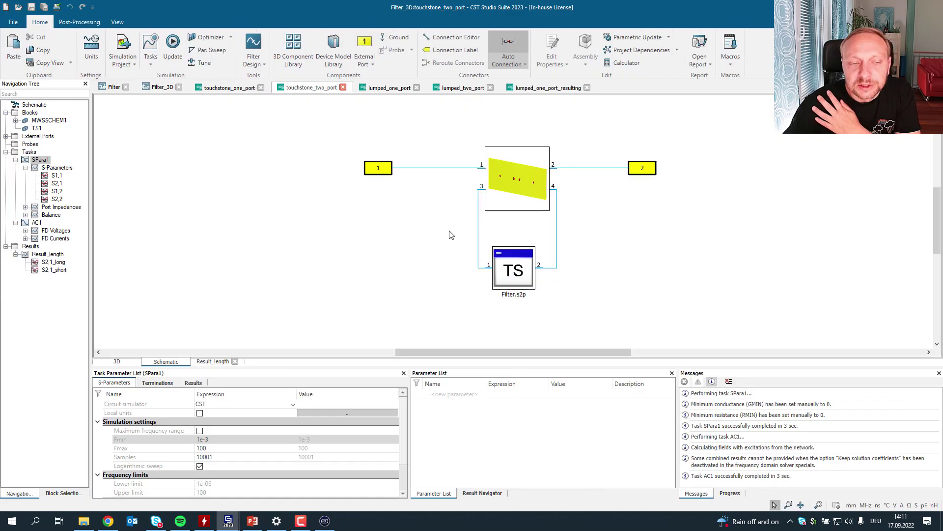
left_click(229, 88)
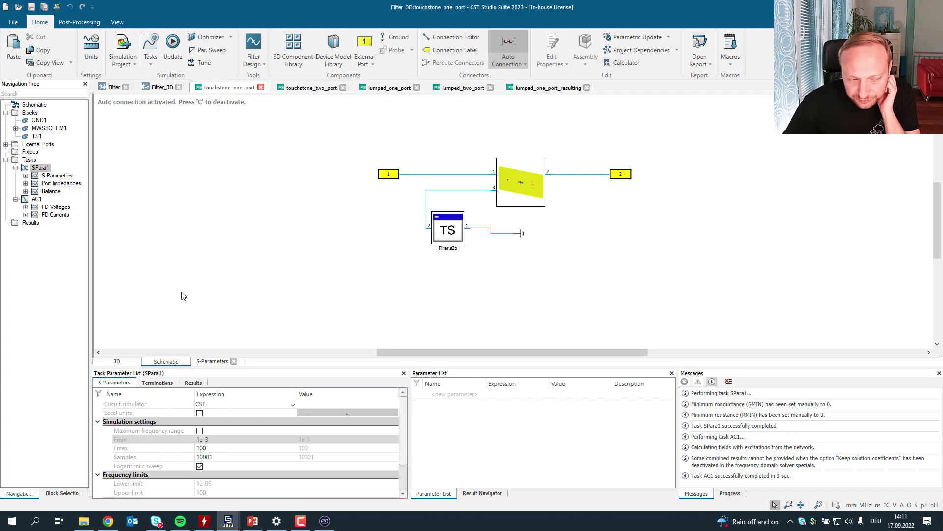
left_click(117, 361)
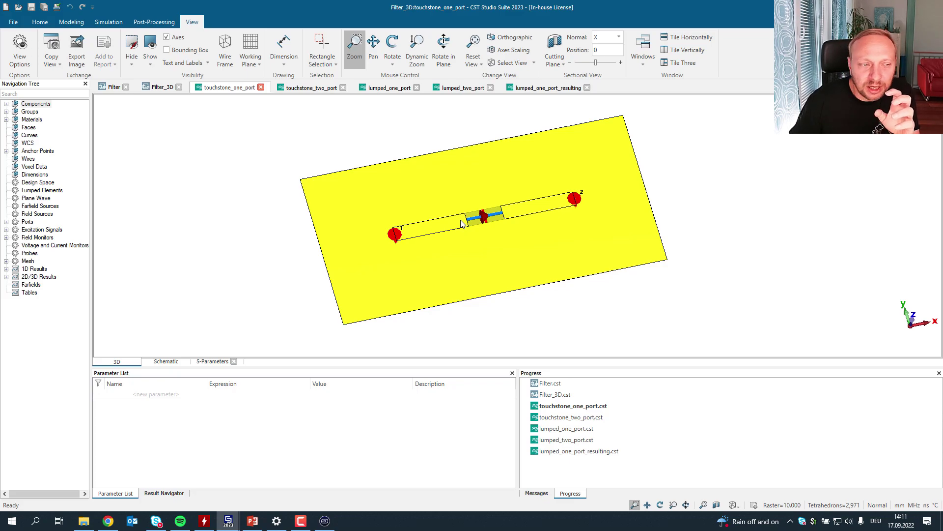
Compare the Filter circuit's shunt capacitors and series inductor with the port arrangement in the touchstone_one_port 3D model
left_click(114, 87)
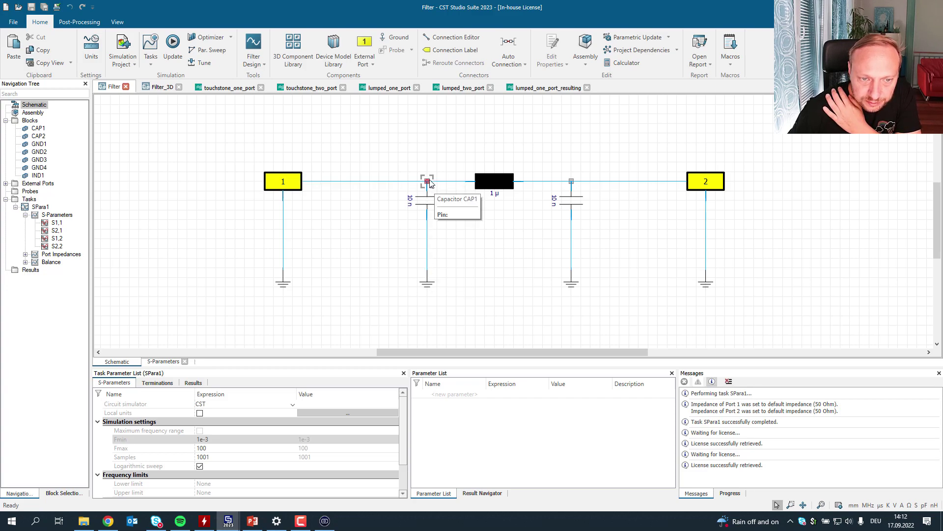
key("ctrl+Tab")
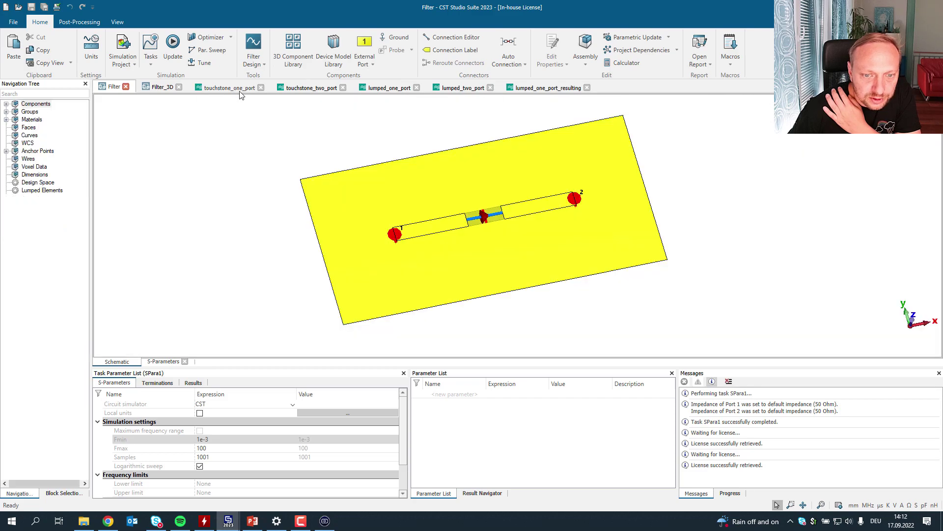
left_click(239, 90)
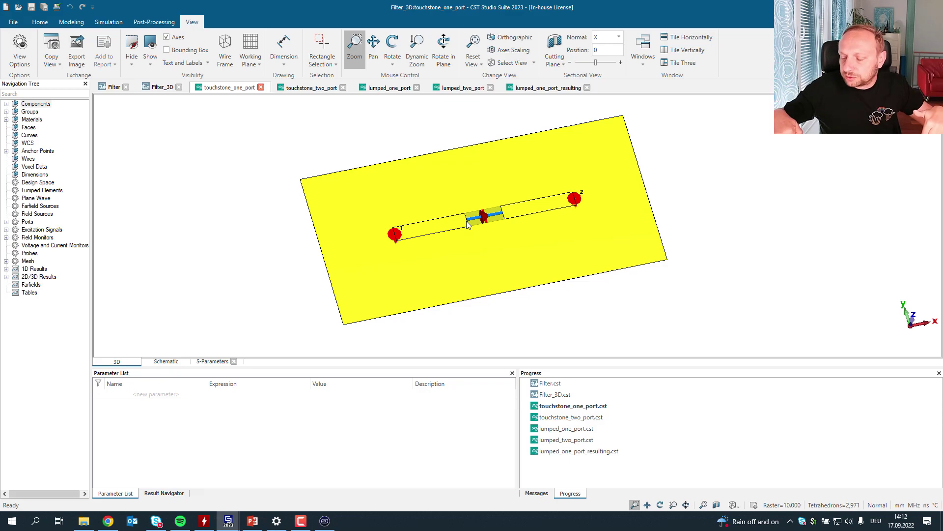
In Filter_3D, widen the navigation tree and plot S2,1 of the pure circuit together with touchstone_two_port and touchstone_one_port for comparison
left_click(114, 86)
left_click(231, 88)
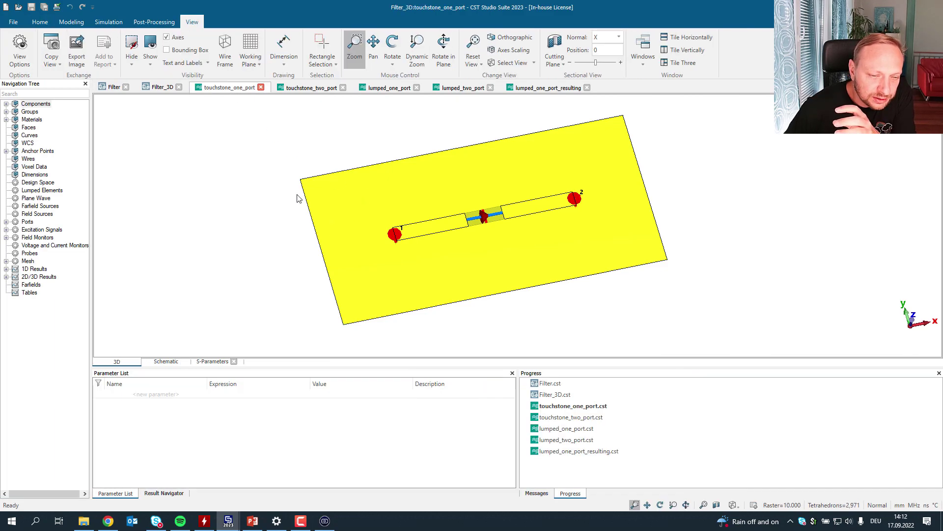
left_click(160, 87)
left_click_drag(92, 190, 184, 202)
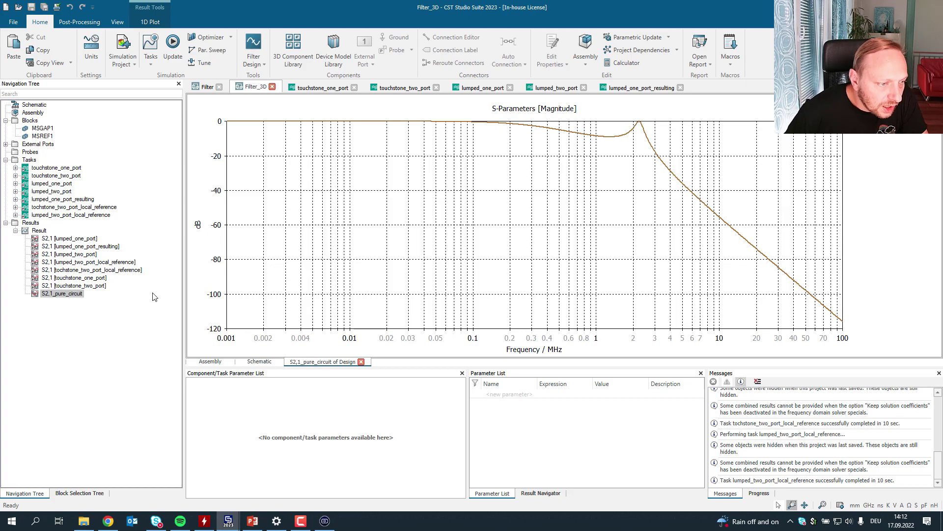
left_click(84, 292)
left_click(81, 285, "ctrl")
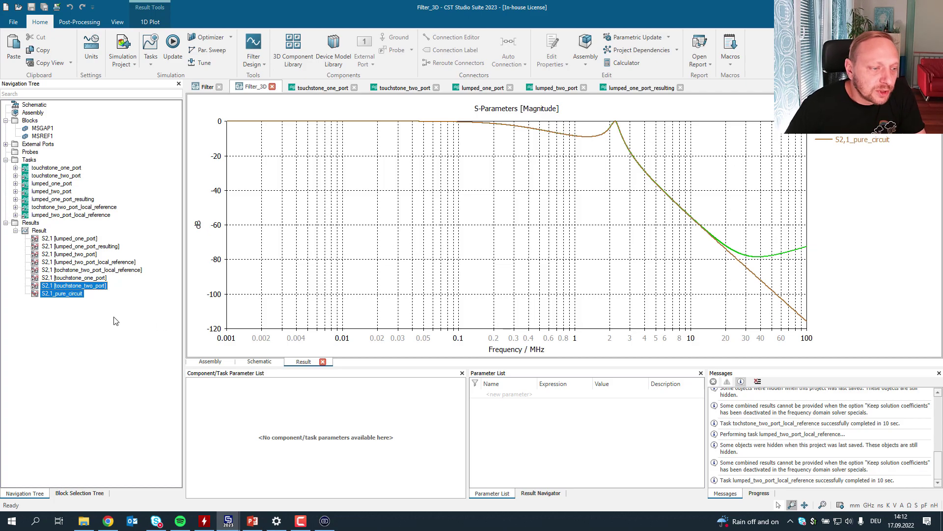
left_click(92, 278, "ctrl")
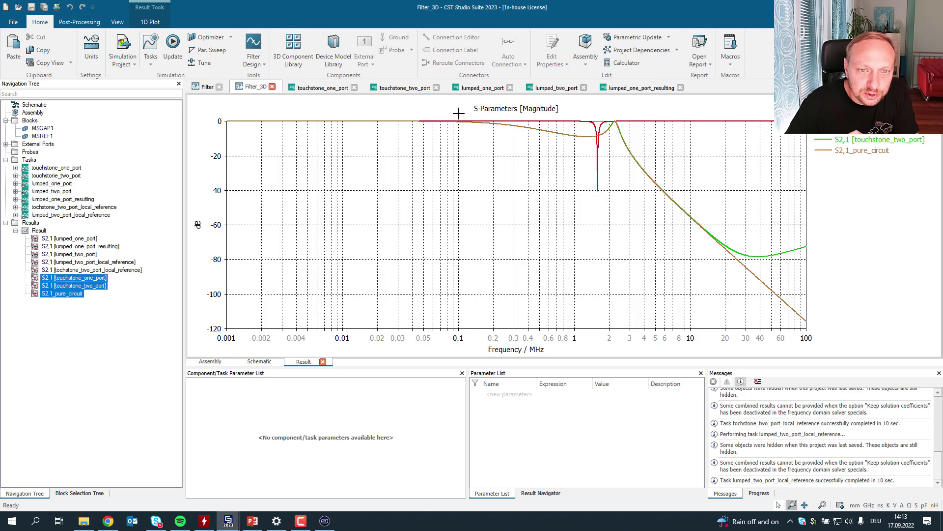
Review the touchstone_one_port model and schematic, the original Filter circuit, and the filter wiring in the lumped_one_port schematic
left_click(254, 87)
left_click(324, 89)
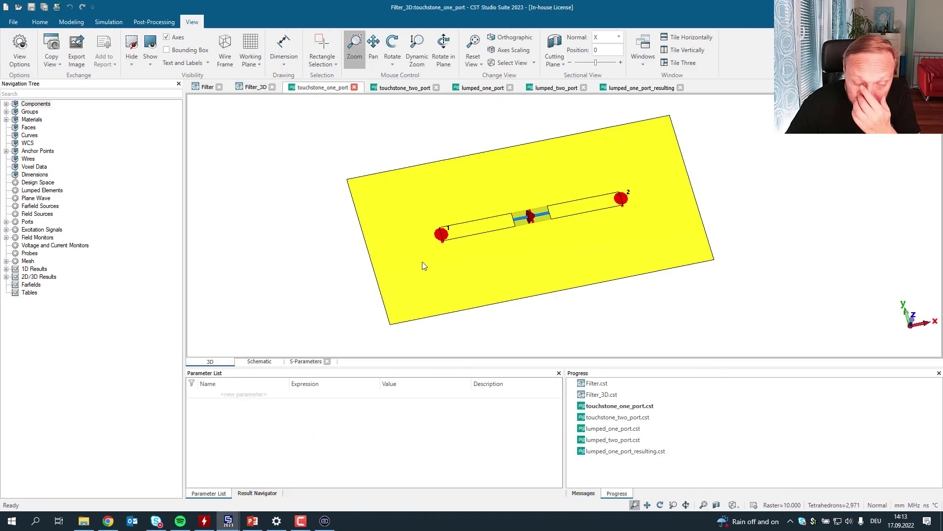
left_click(259, 361)
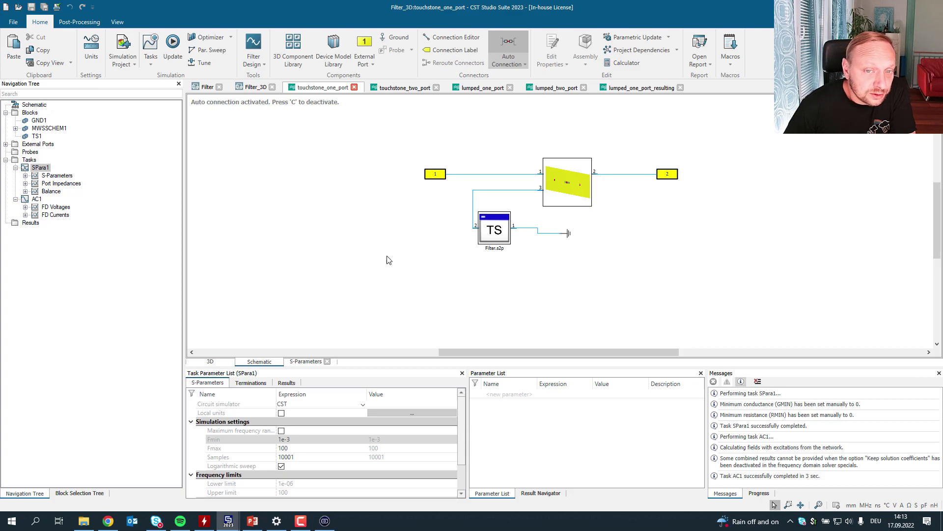
left_click(206, 90)
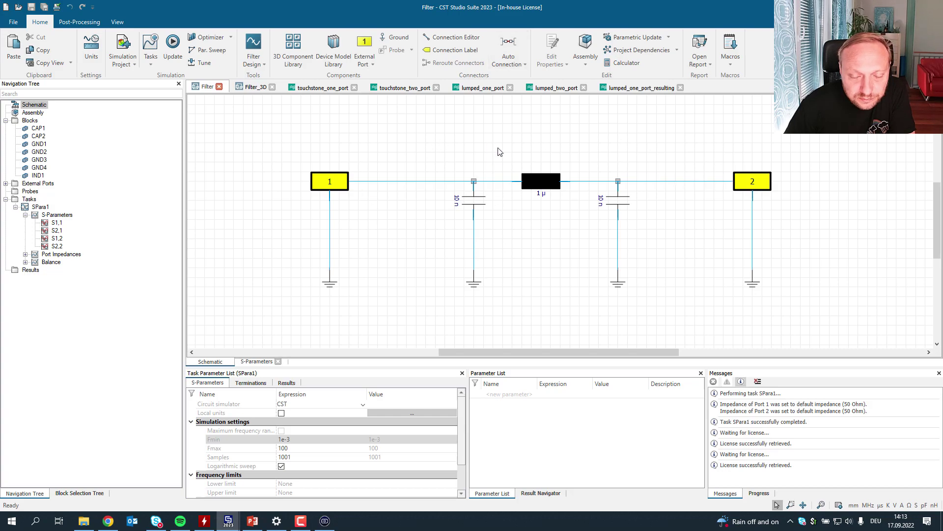
left_click(484, 88)
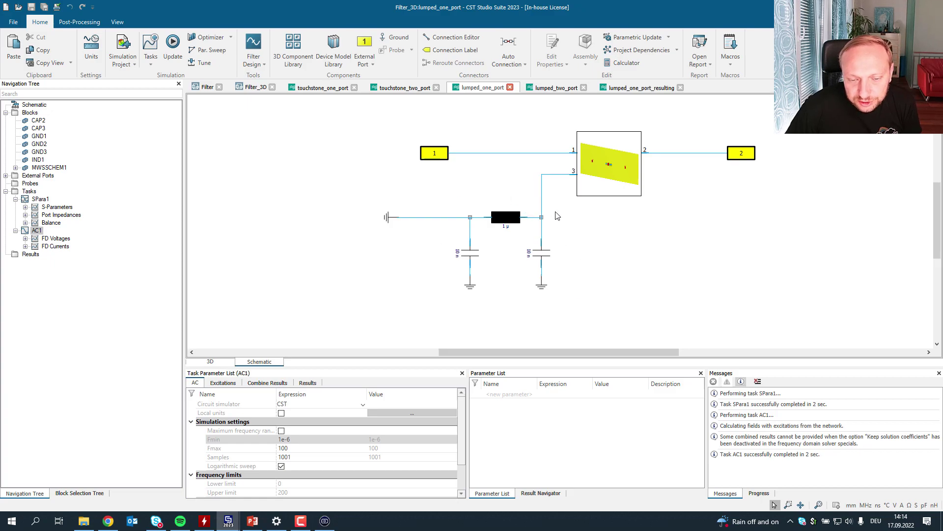
In lumped_one_port, delete the two capacitor grounds and wire the capacitors' free ends together and to the inductor's grounded line
scroll(550, 236, "up", 1)
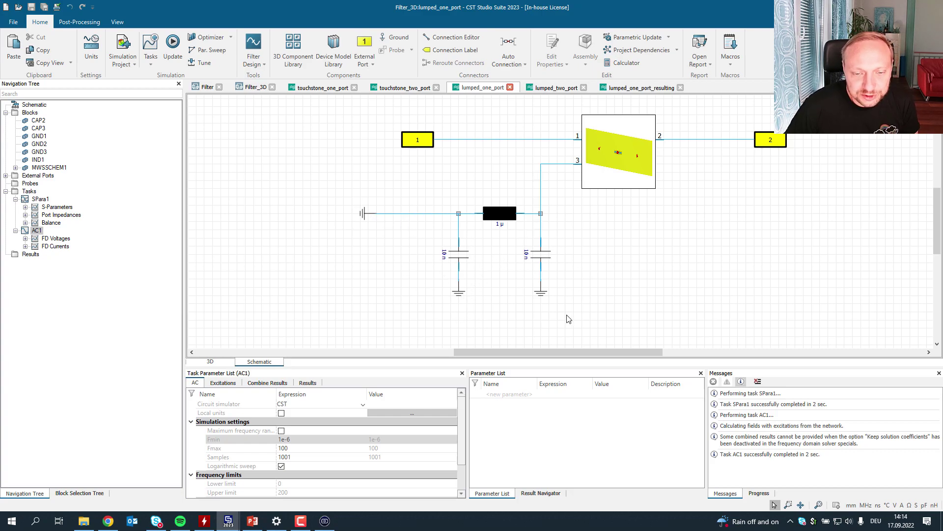
left_click_drag(578, 325, 440, 275)
key("Delete")
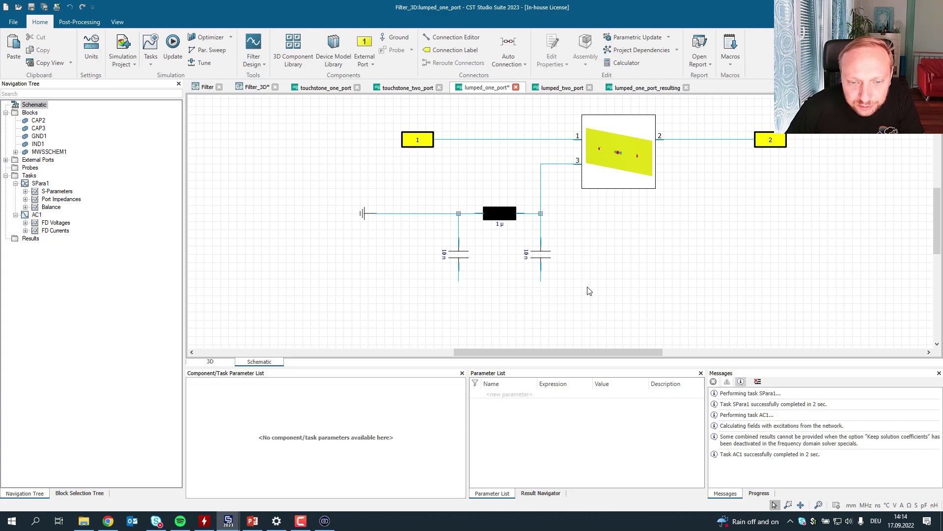
left_click(541, 279)
left_click(458, 279)
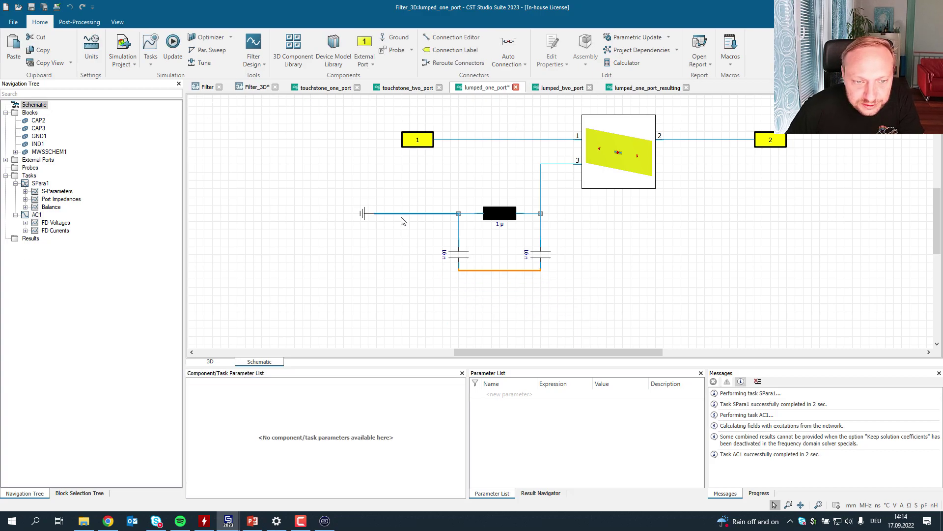
left_click(500, 271)
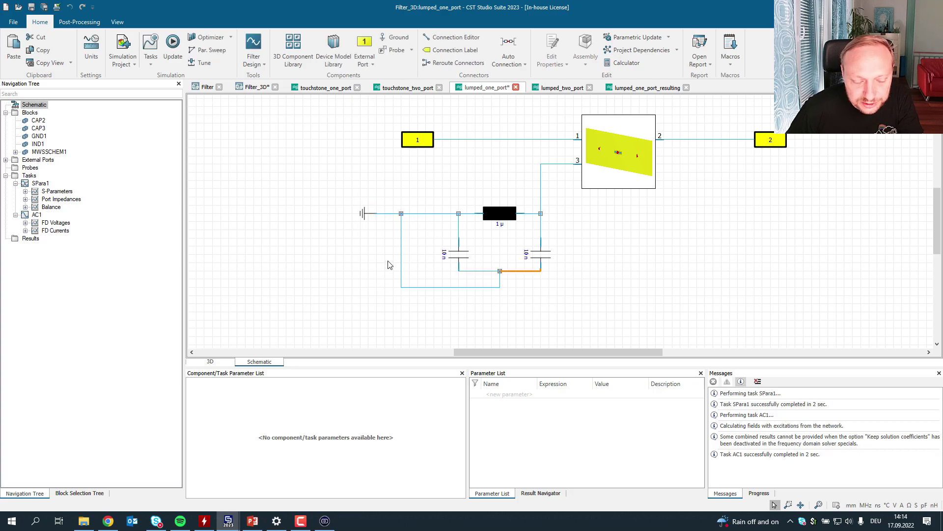
Undo the capacitor rewiring and the deletion of the two capacitor grounds
key("ctrl+z")
key("ctrl+z")
key("ctrl+z")
left_click(607, 299)
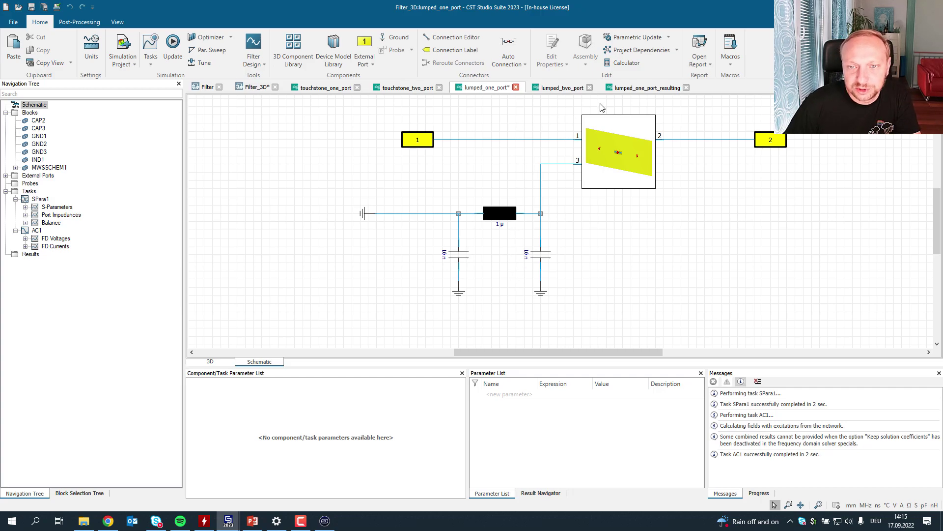
Review the lumped_one_port_resulting schematic and compare its S2,1 curve with touchstone_one_port in the Filter_3D results
left_click(647, 87)
left_click(259, 362)
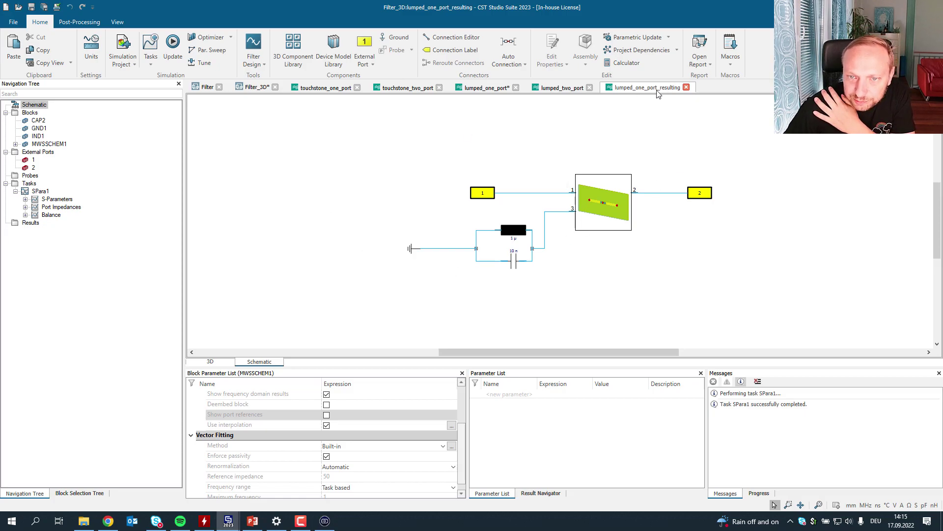
left_click(257, 88)
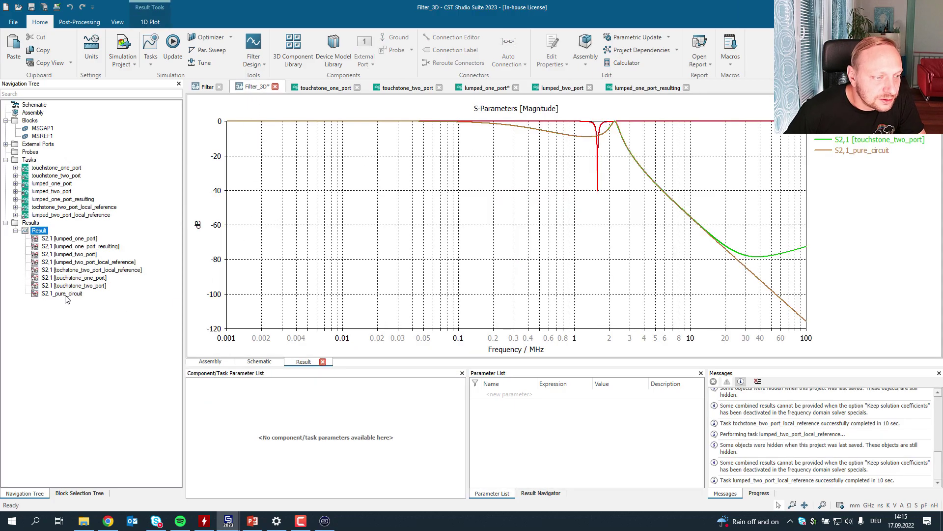
left_click(91, 280)
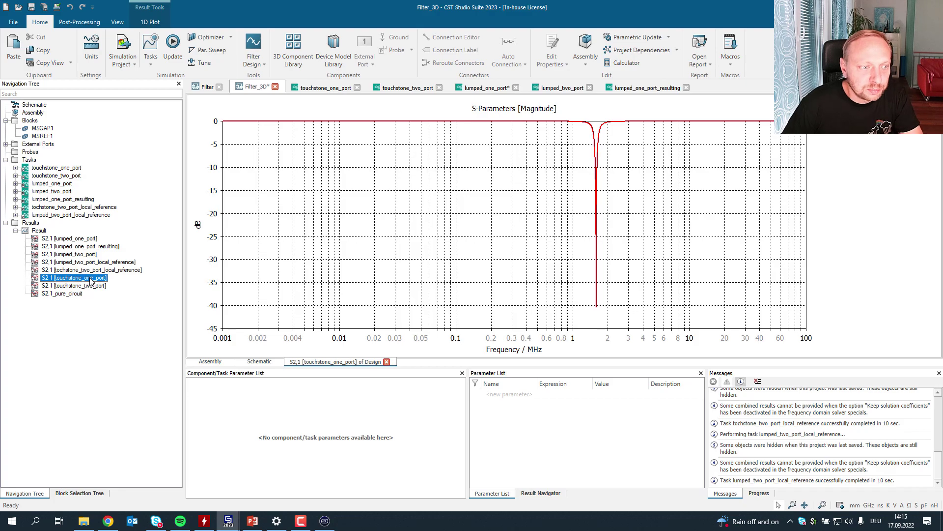
left_click(94, 248, "ctrl")
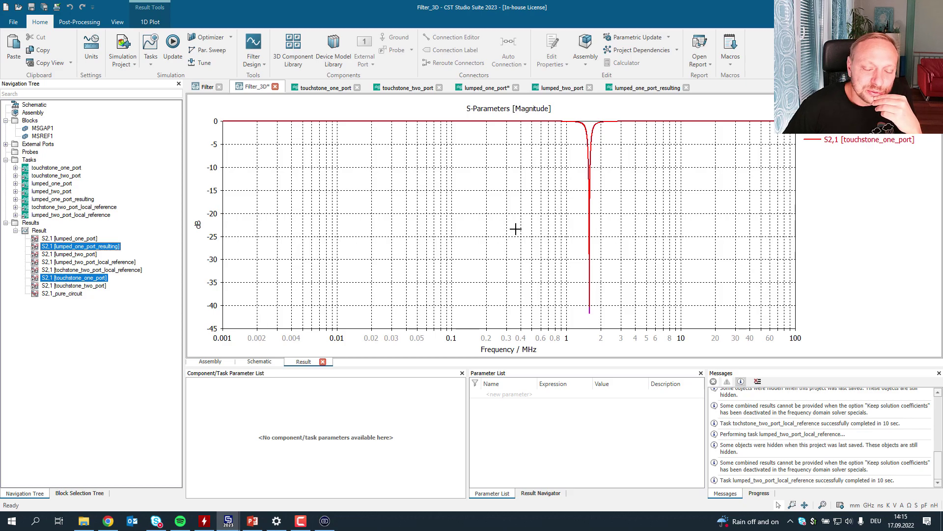
left_click(648, 88)
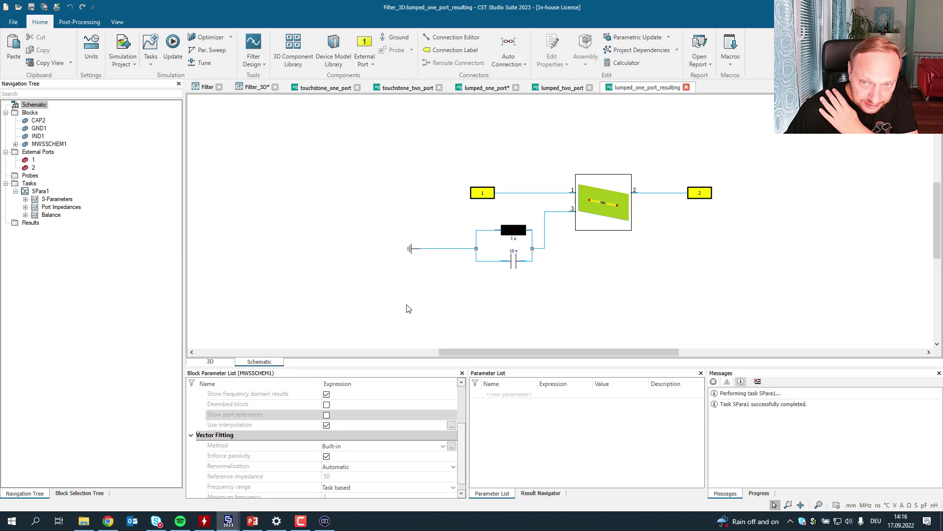
Switch to the Common Mode Choke project and hide the test fixture's substrate in the 3D model
mouse_move(227, 520)
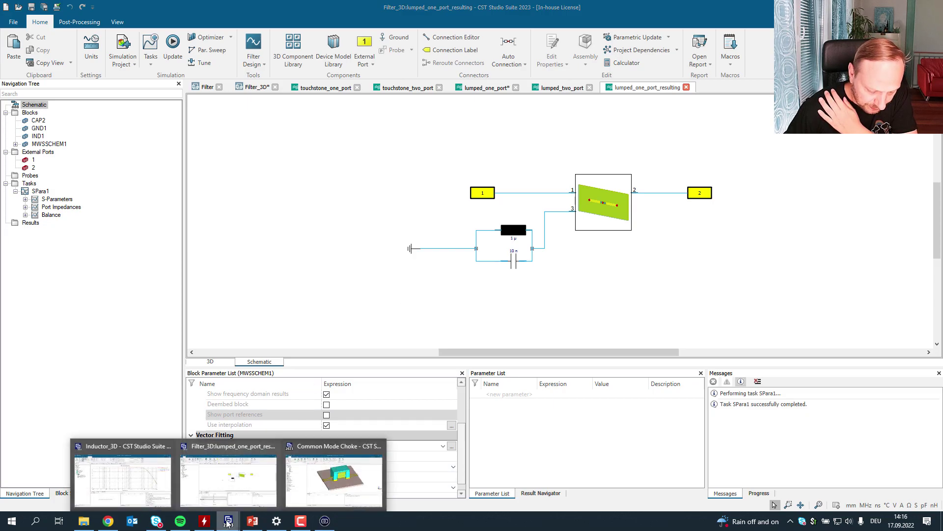
left_click(339, 474)
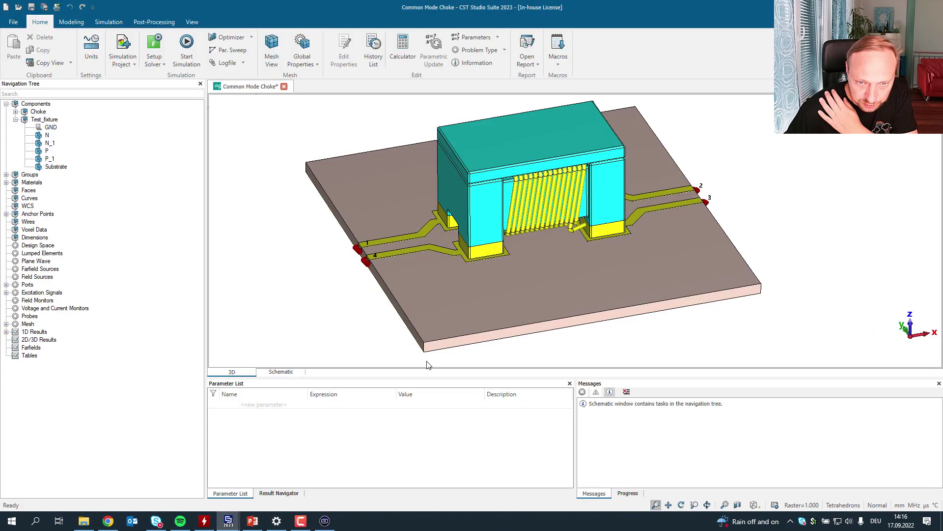
left_click(522, 278)
key("ctrl+h")
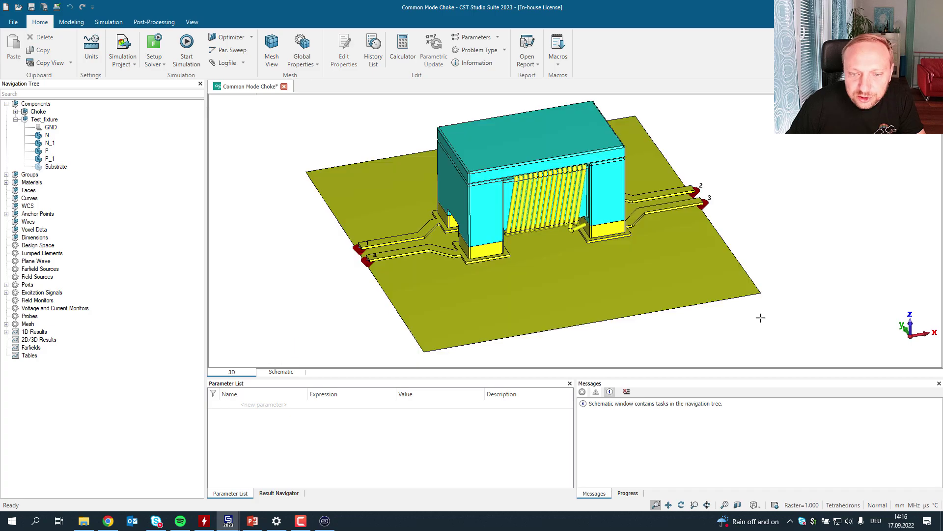